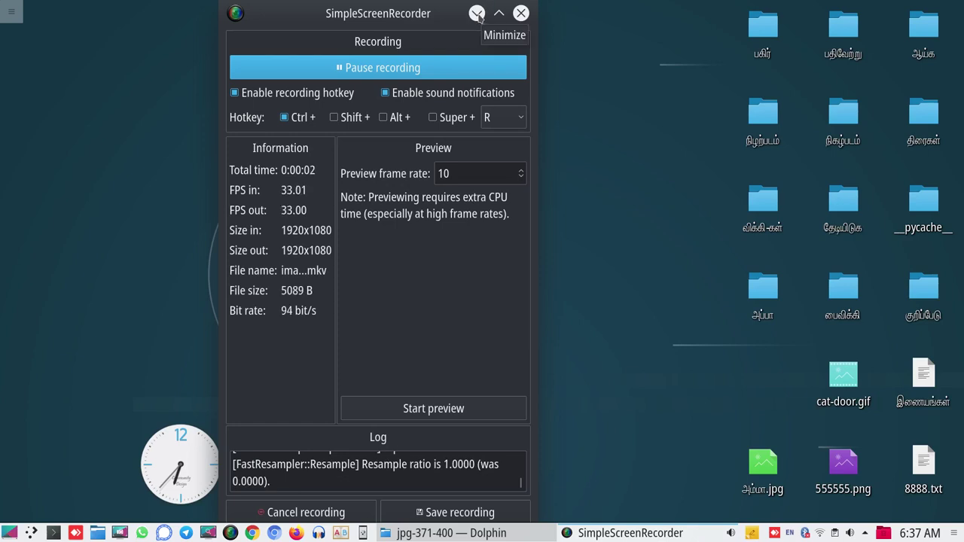
- Minimize the SimpleScreenRecorder window so recording continues in the background
left_click(477, 14)
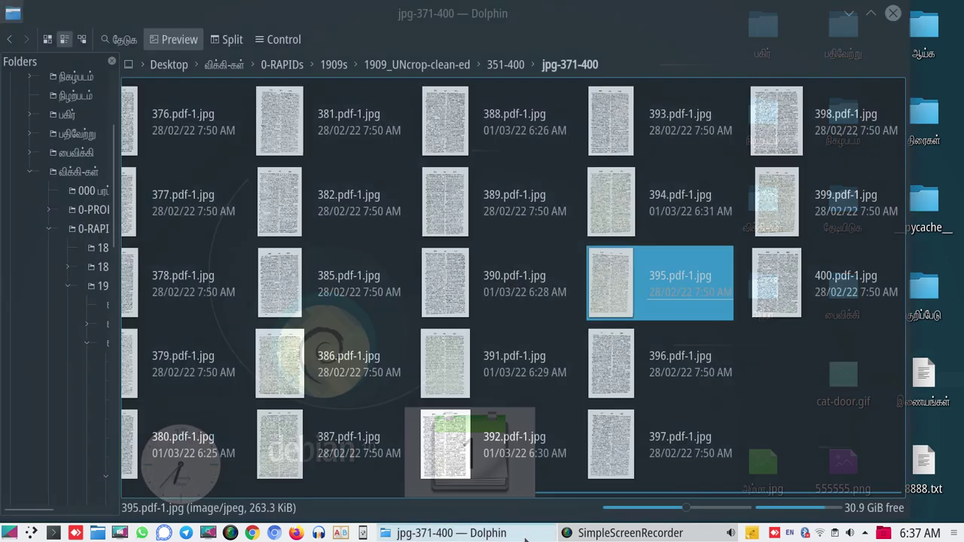
- Bring back the jpg-371-400 folder and open 395.pdf-1.jpg in Gwenview
left_click(518, 535)
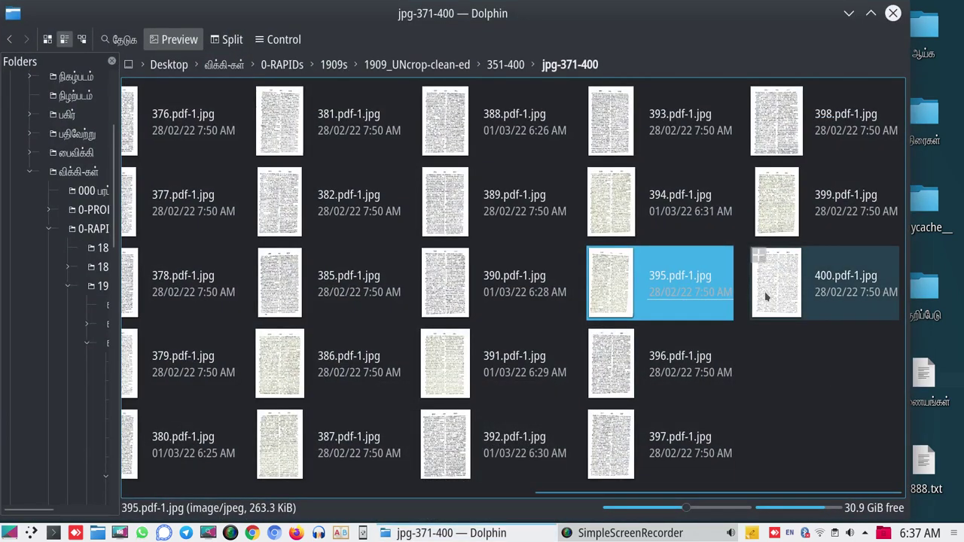
mouse_move(660, 283)
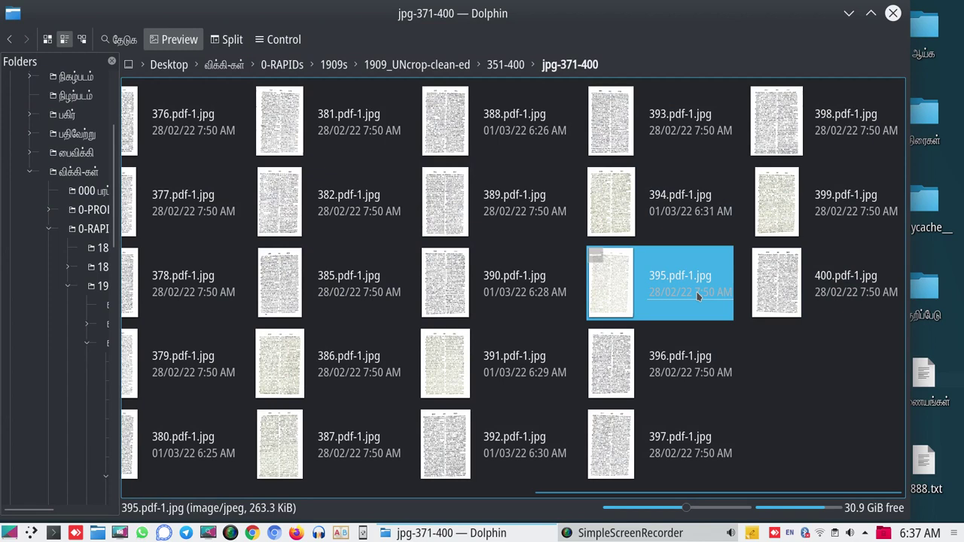
left_click(697, 294)
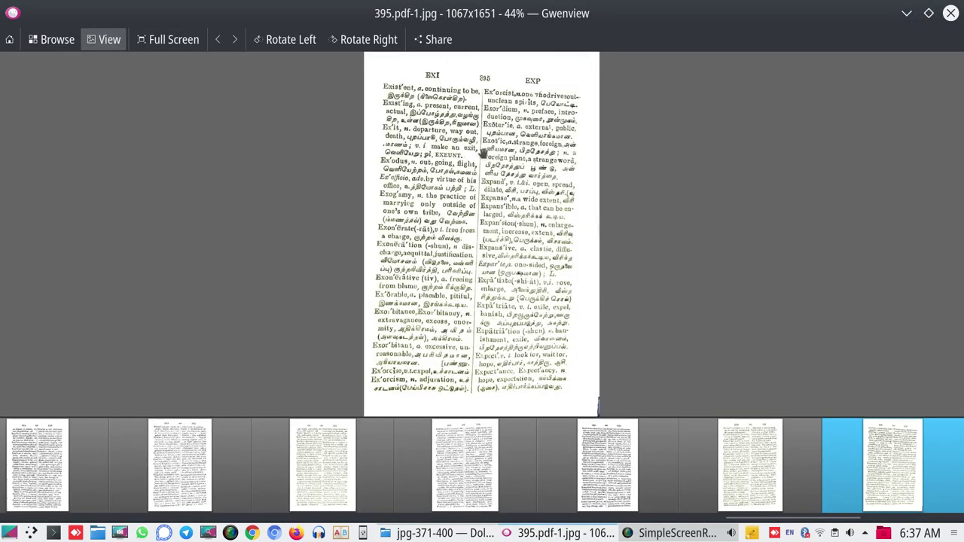
- Zoom into the page 395 scan and scroll through its dictionary entries
left_click(617, 328)
scroll(618, 253, "down", 3)
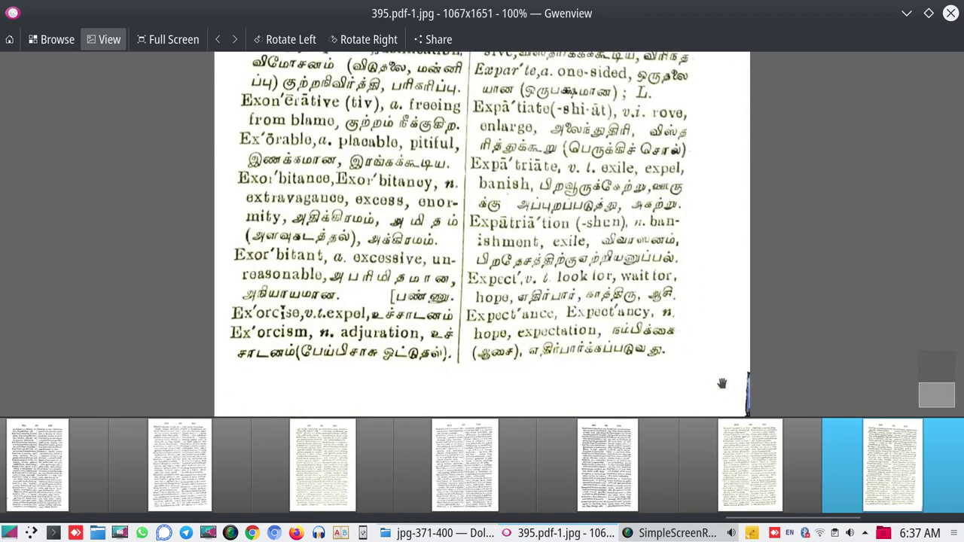
scroll(655, 356, "up", 3)
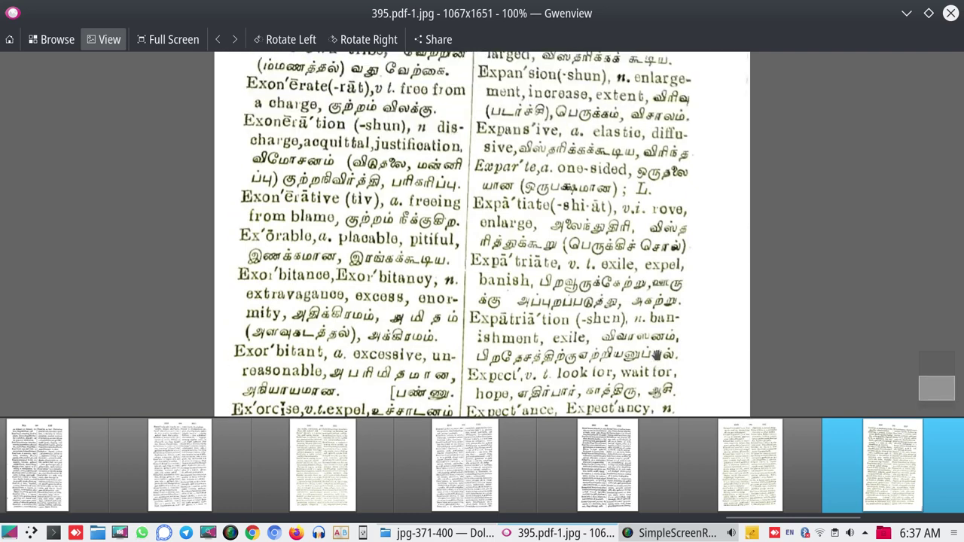
scroll(680, 288, "down", 2)
scroll(680, 288, "down", 1)
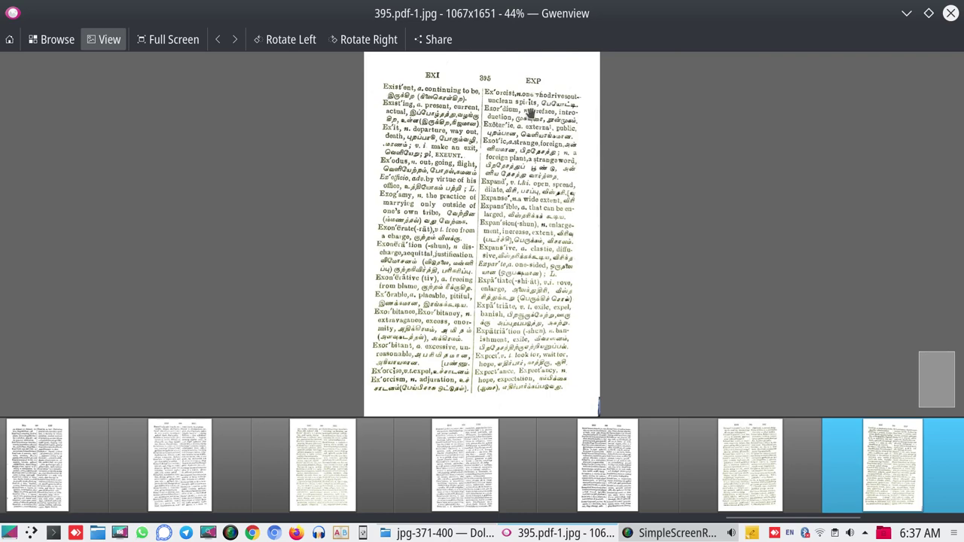
- Minimize Gwenview and open 395.pdf-1.jpg in GIMP through Open With
left_click(907, 13)
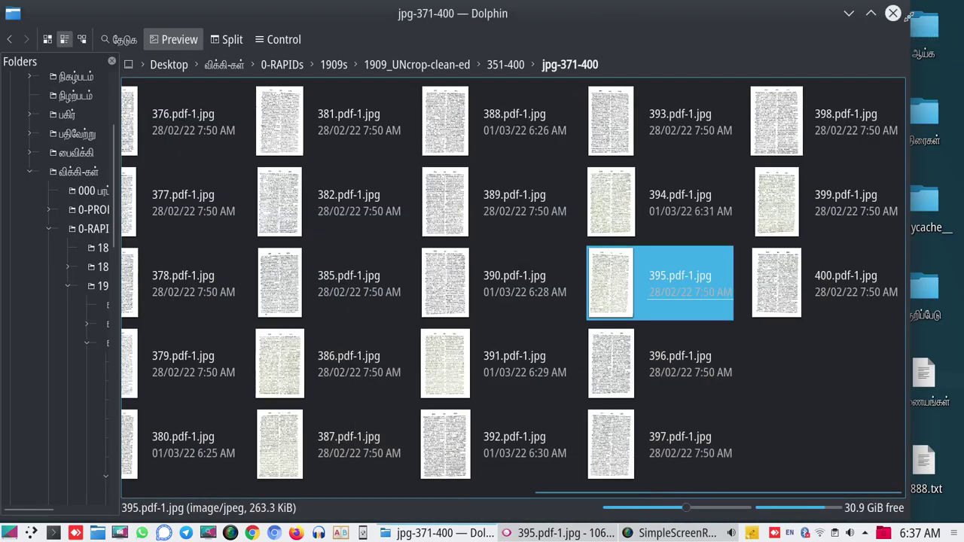
right_click(653, 290)
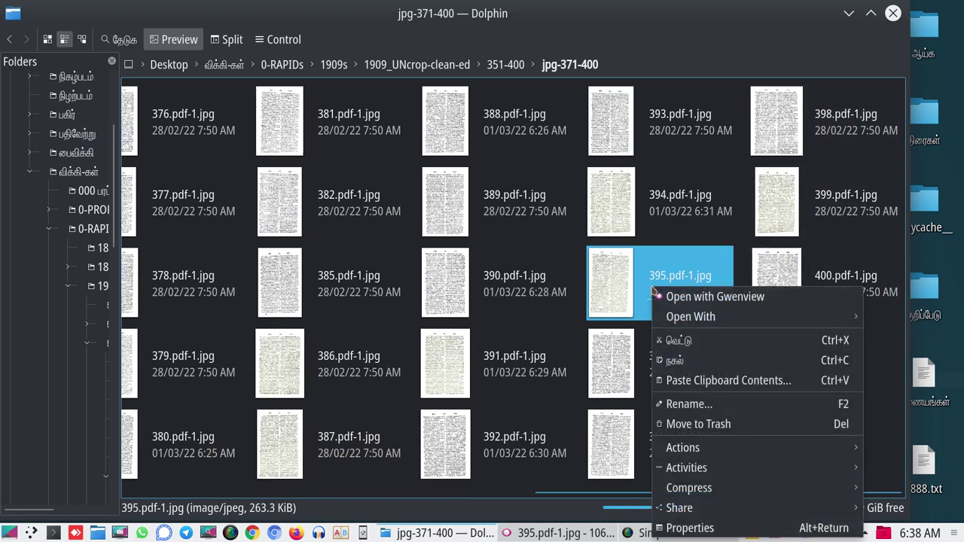
mouse_move(690, 317)
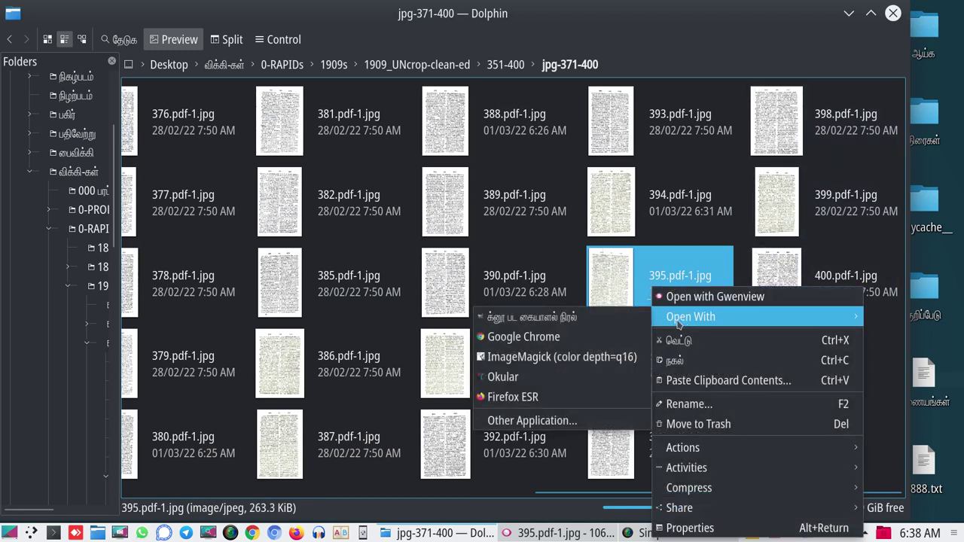
left_click(596, 317)
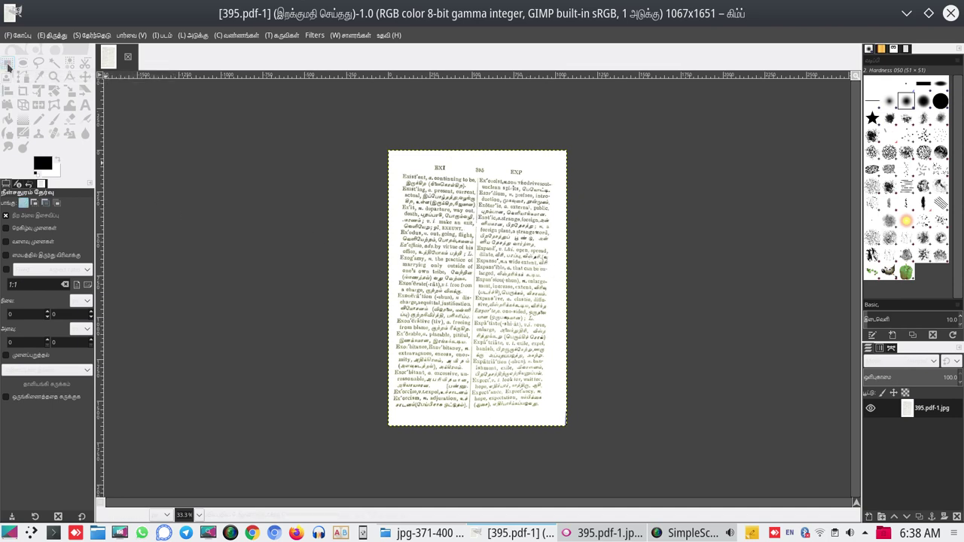
left_click(9, 67)
left_click(9, 69)
left_click(9, 68)
key("ctrl")
scroll(665, 226, "up", 1)
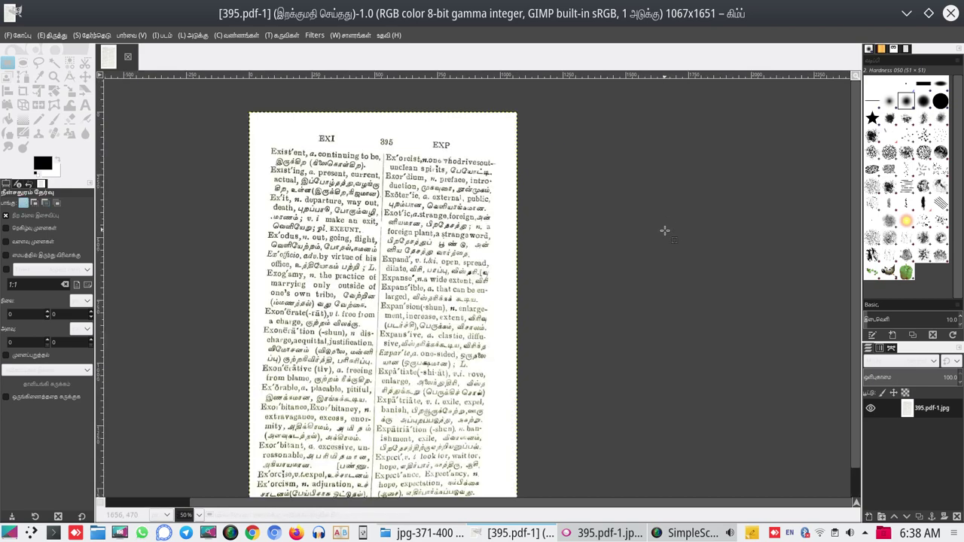
scroll(664, 231, "down", 1)
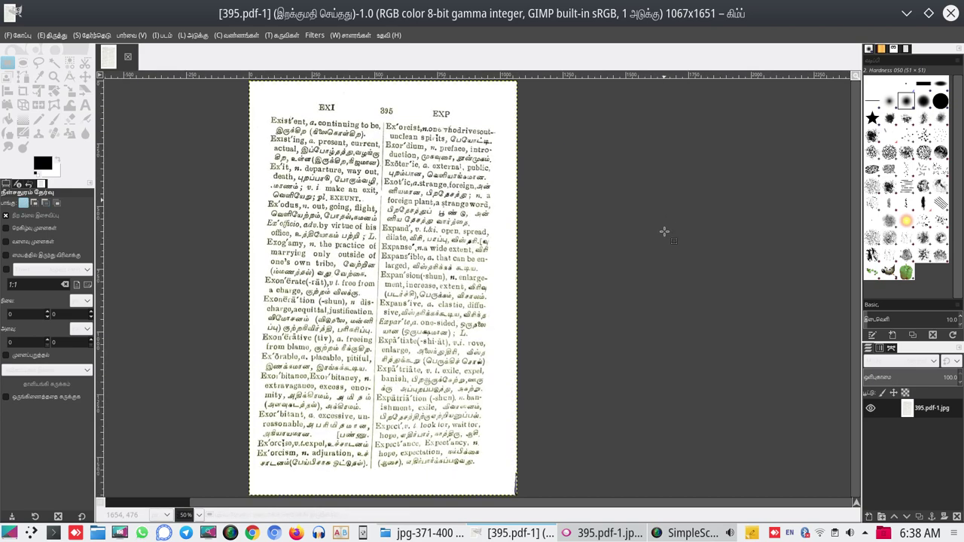
key("ctrl")
scroll(659, 241, "up", 2)
scroll(658, 241, "down", 1)
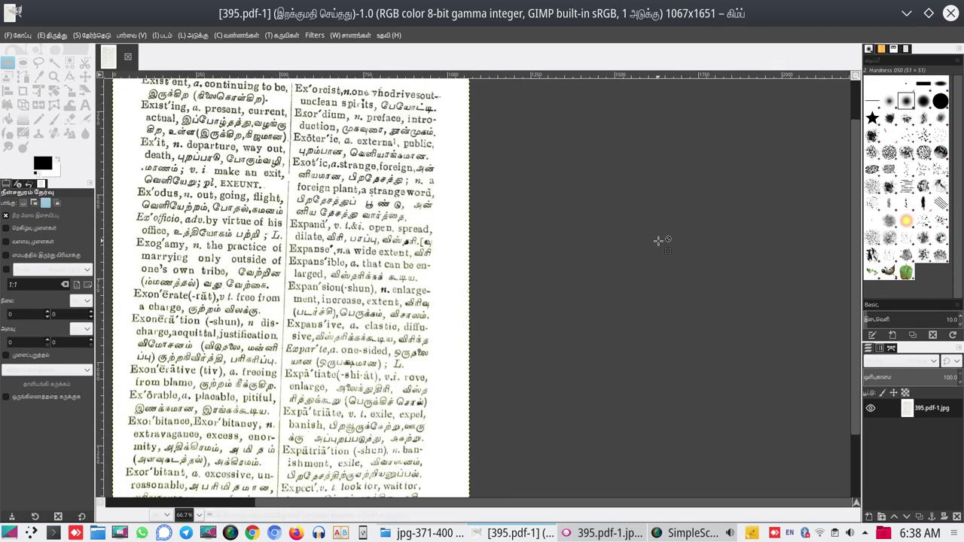
scroll(658, 241, "down", 2)
scroll(658, 240, "down", 1)
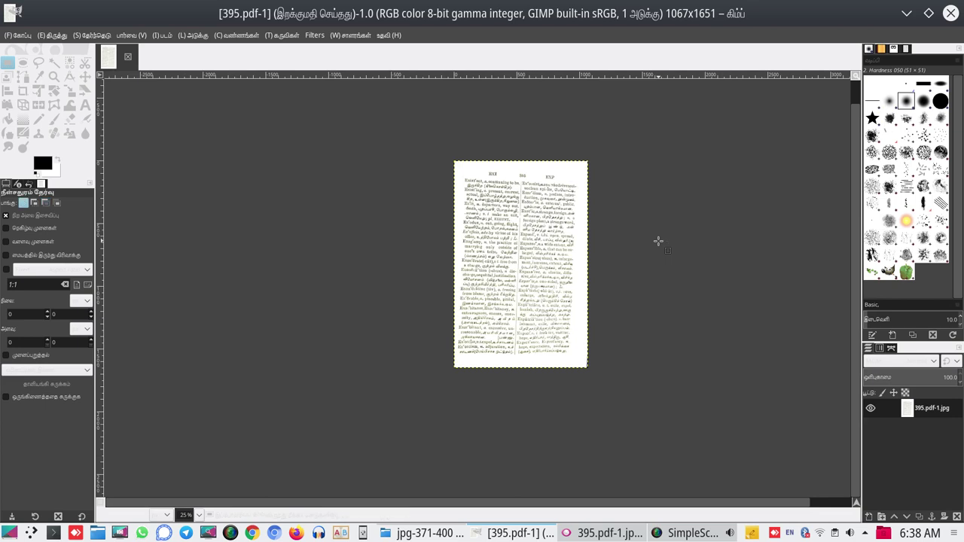
key("shift")
scroll(659, 240, "down", 1)
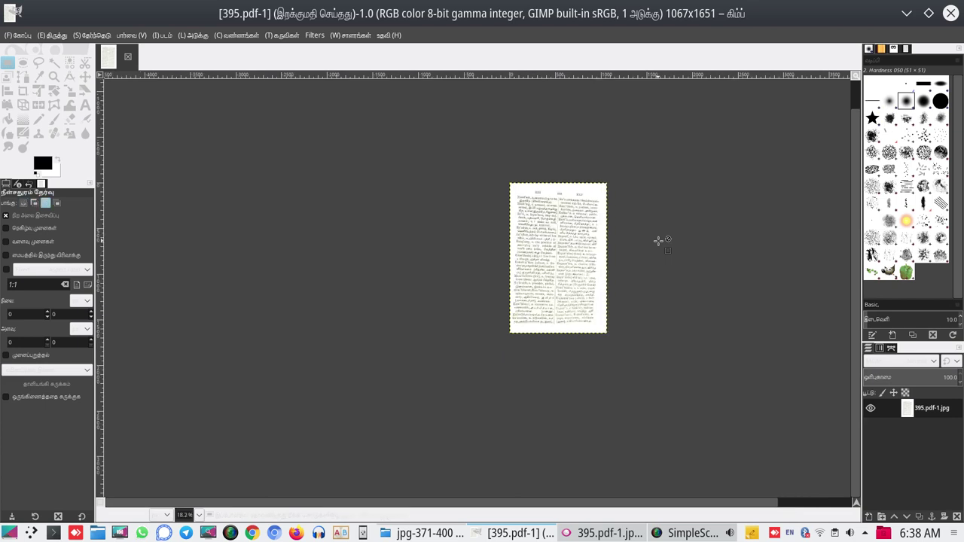
scroll(658, 241, "up", 2)
scroll(658, 241, "up", 1)
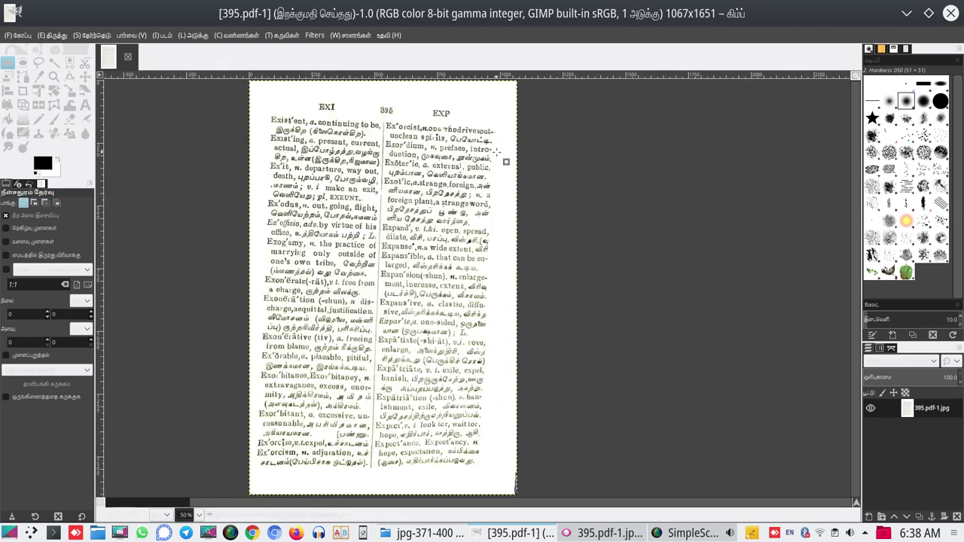
- Select a tall strip over the page's left margin, clear it, then undo the clearing
left_click_drag(501, 98, 557, 497)
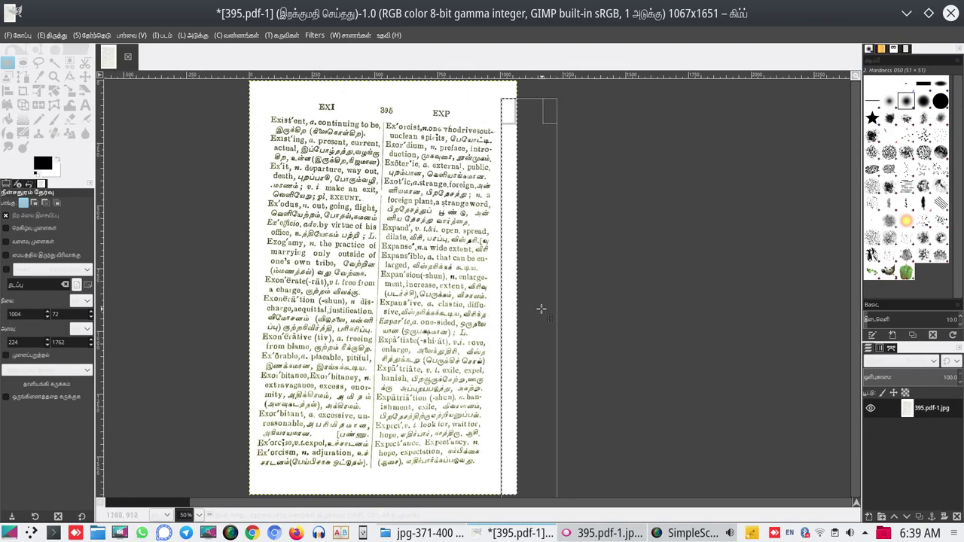
left_click_drag(532, 305, 229, 274)
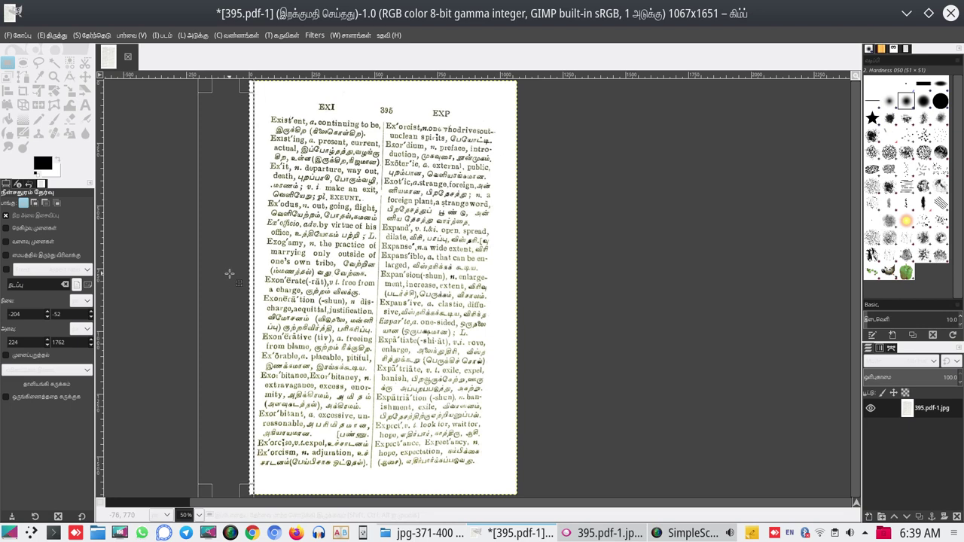
left_click_drag(229, 274, 256, 270)
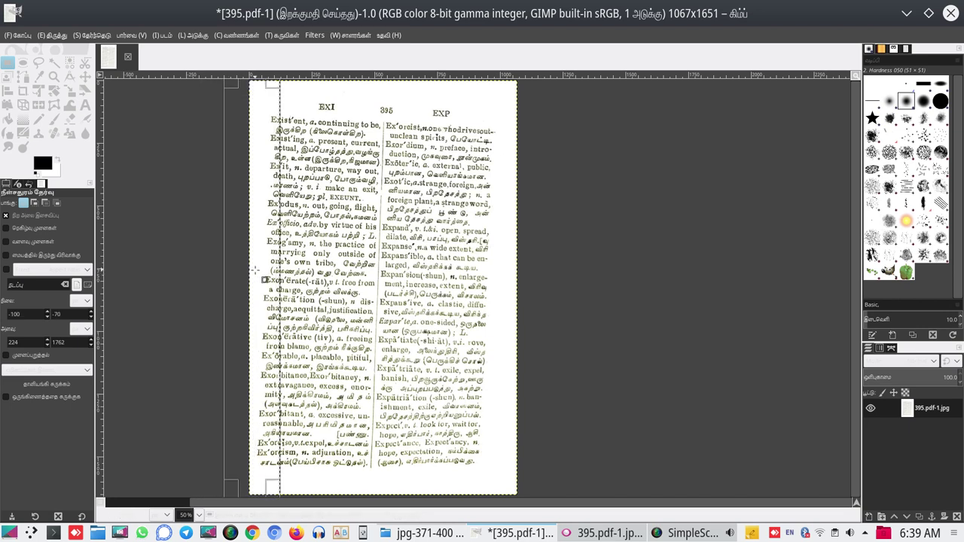
key("Delete")
key("ctrl+z")
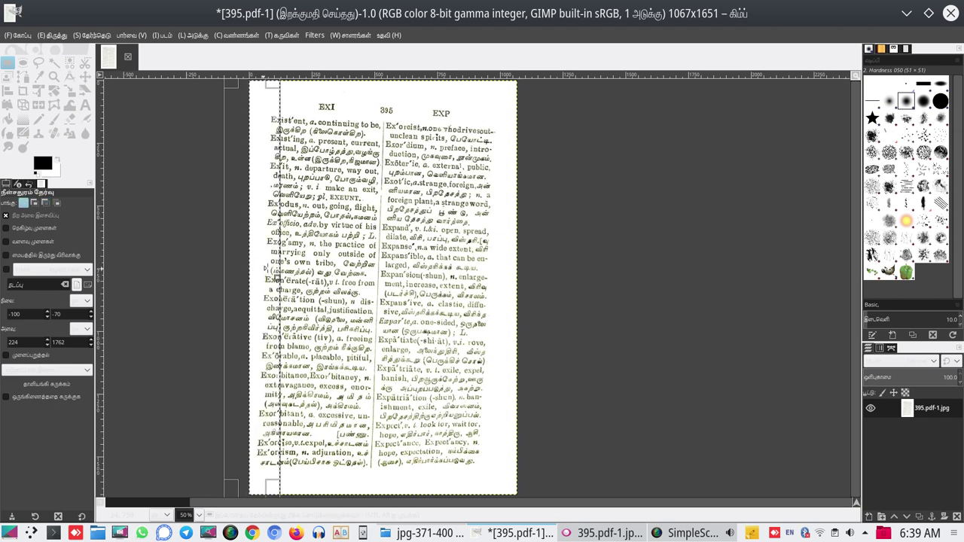
- Try top and bottom strip selections, then select the rectangle around the dictionary text block
left_click(675, 168)
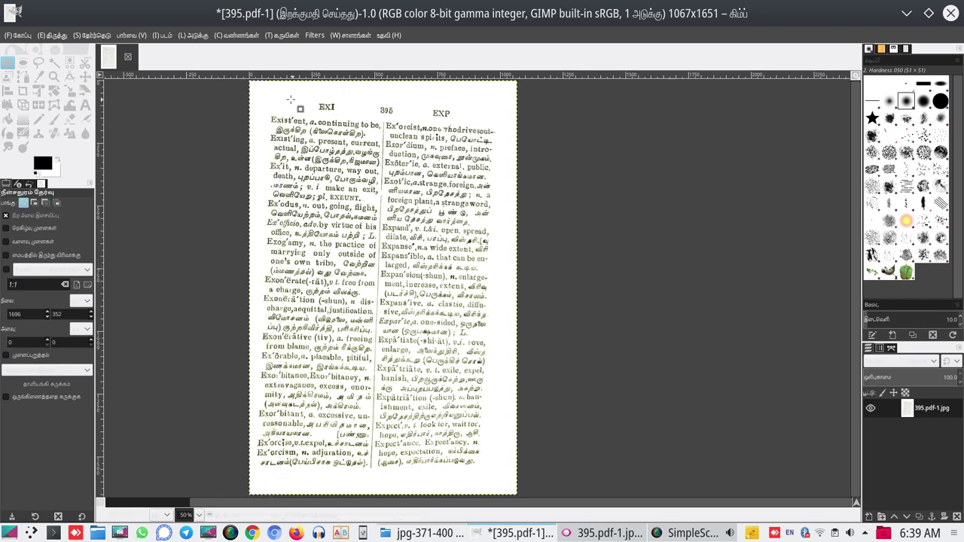
mouse_move(236, 92)
left_mouse_down()
mouse_move(465, 94)
mouse_move(537, 69)
left_mouse_up()
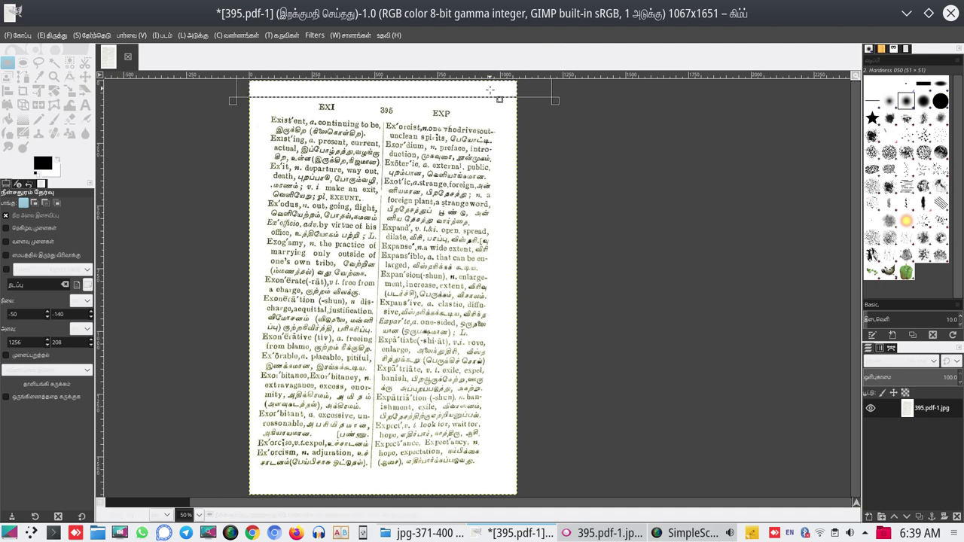
left_click_drag(493, 97, 497, 526)
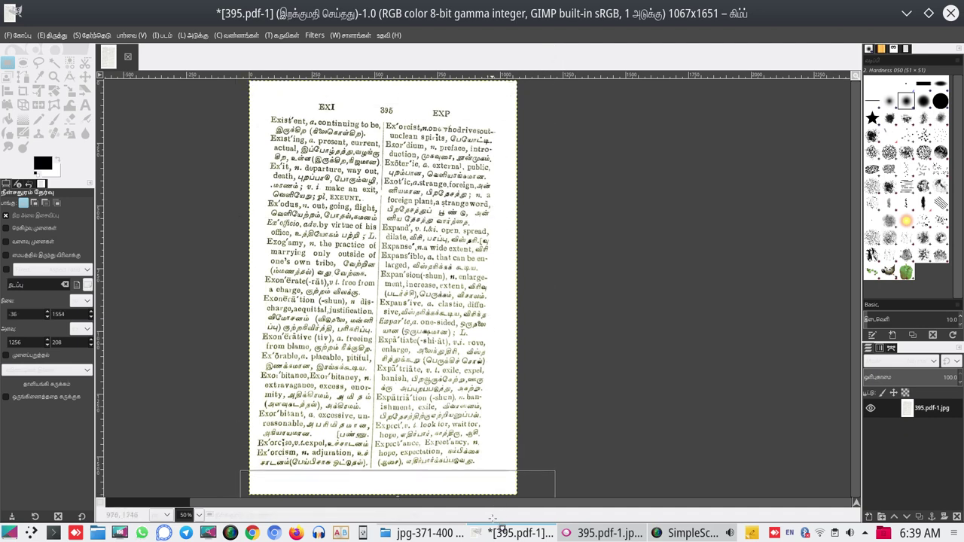
left_click(694, 276)
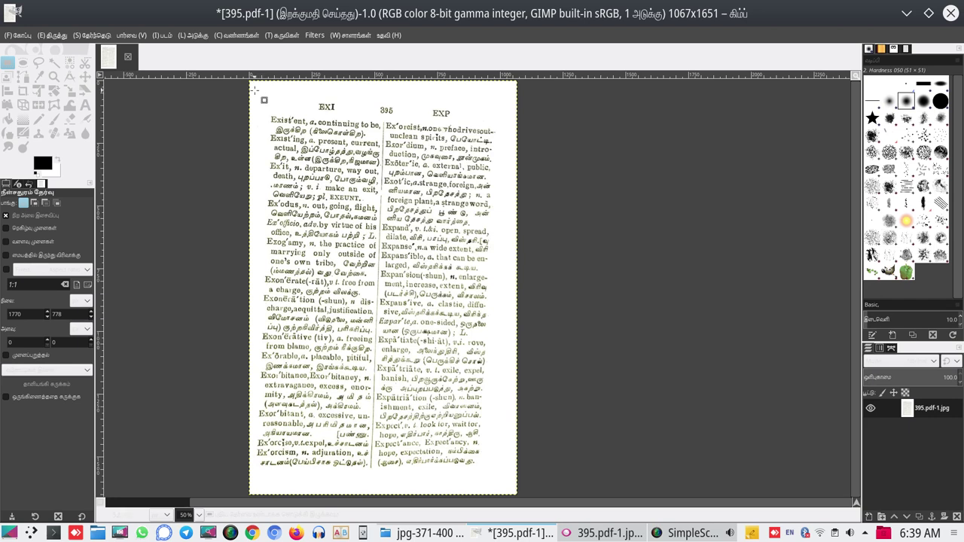
left_click_drag(255, 90, 327, 436)
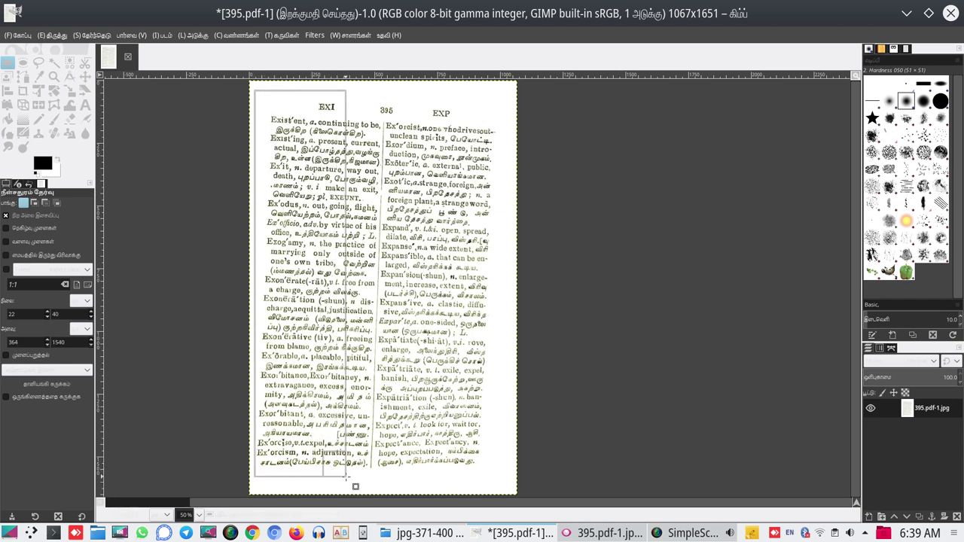
mouse_move(328, 436)
left_mouse_down()
mouse_move(443, 470)
mouse_move(498, 472)
left_mouse_up()
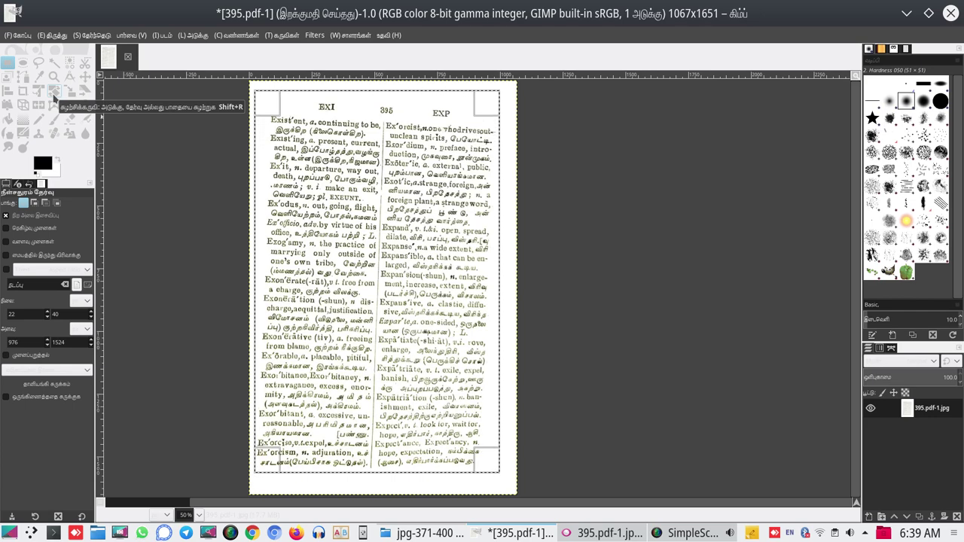
- Rotate the selected text block by about -1.37° so the text lines run straight
left_click(54, 90)
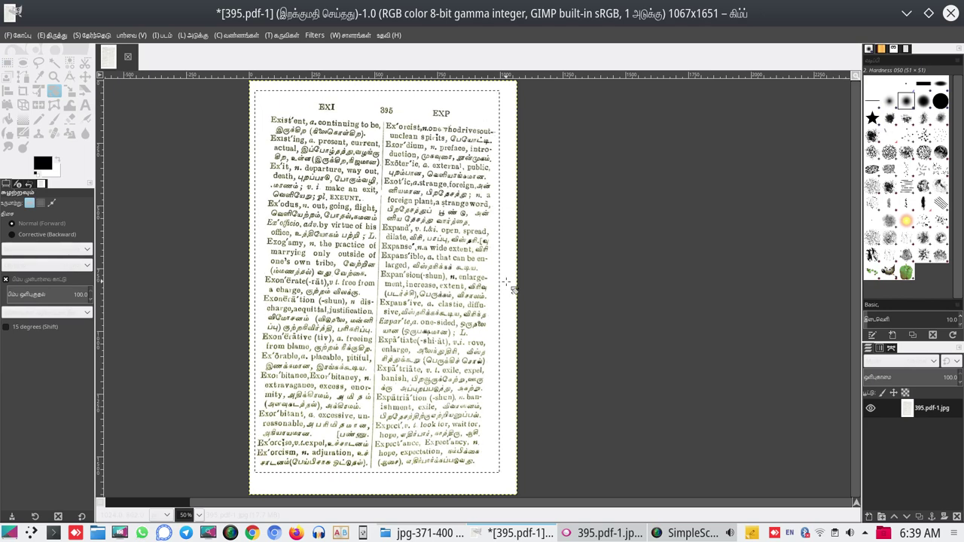
left_click(506, 282)
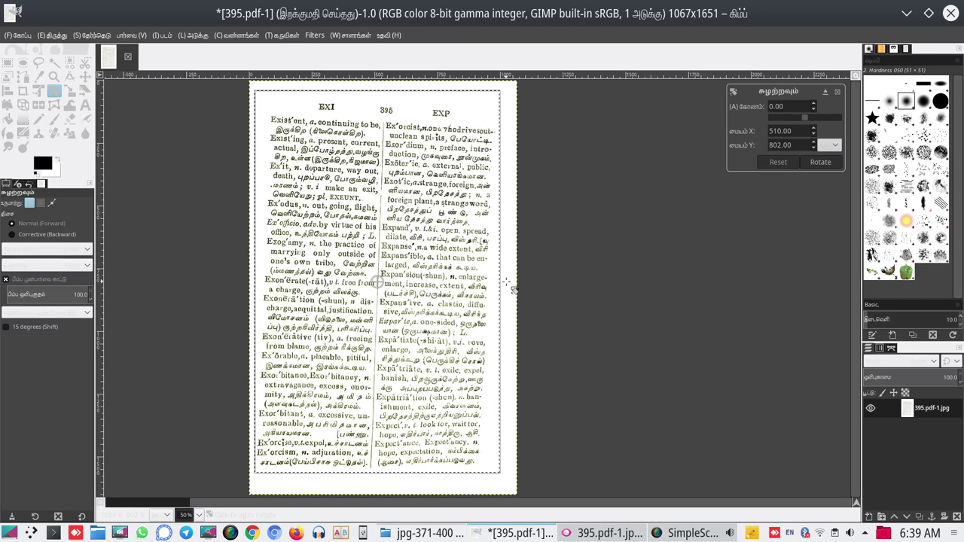
left_click_drag(506, 281, 504, 277)
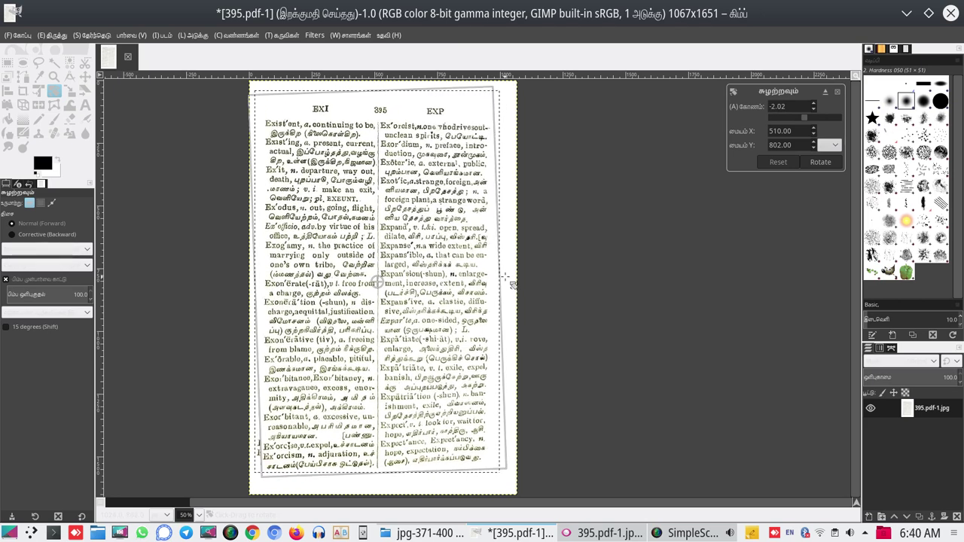
left_click_drag(504, 277, 504, 274)
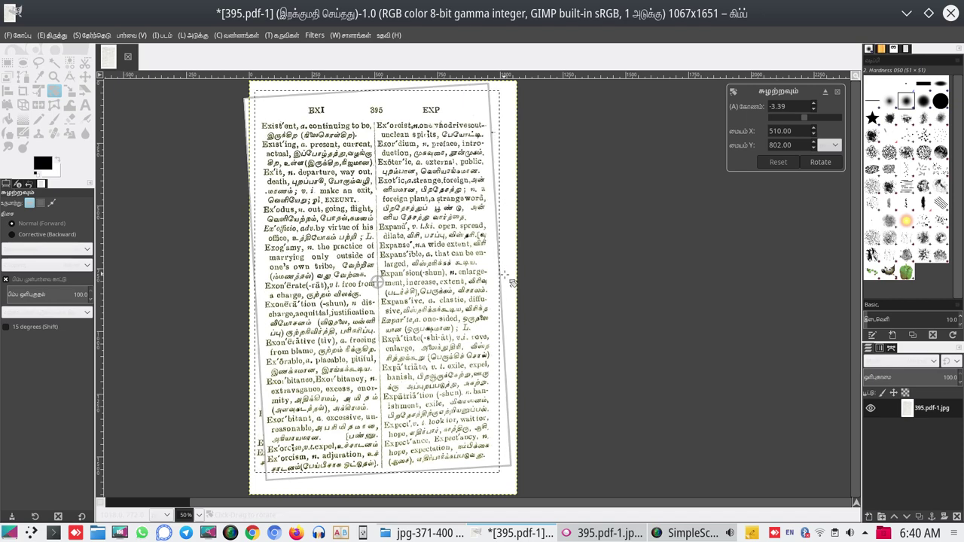
left_click_drag(512, 283, 511, 288)
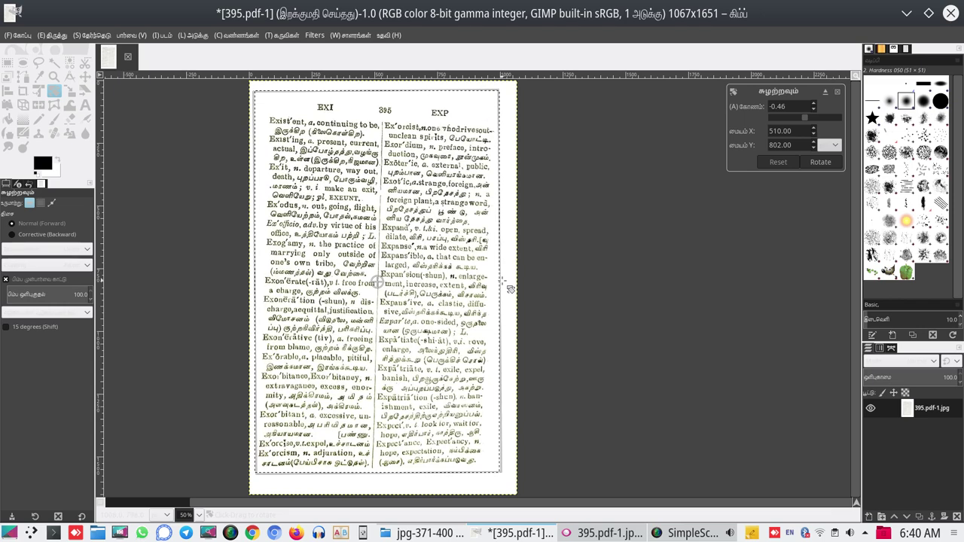
left_click_drag(509, 289, 510, 289)
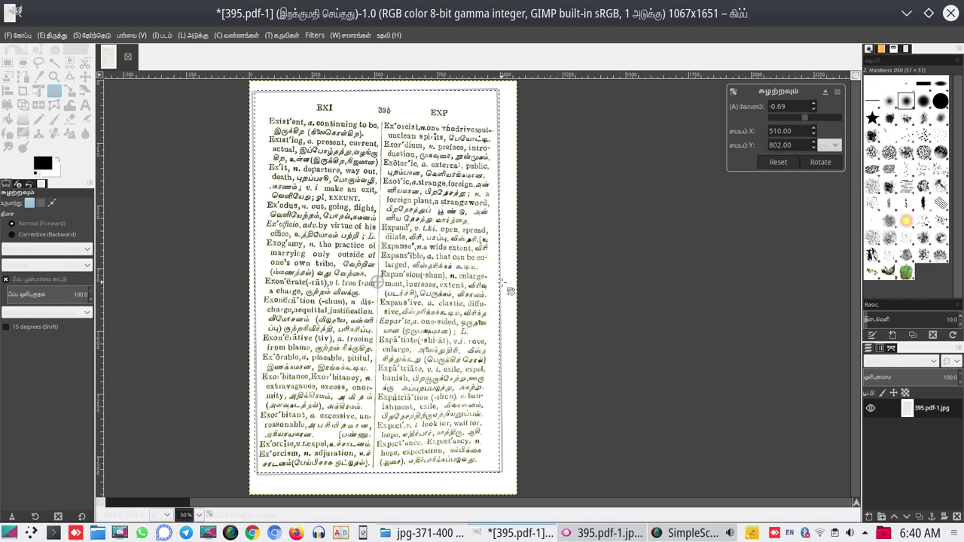
mouse_move(509, 290)
left_mouse_down()
mouse_move(511, 281)
mouse_move(513, 290)
left_mouse_up()
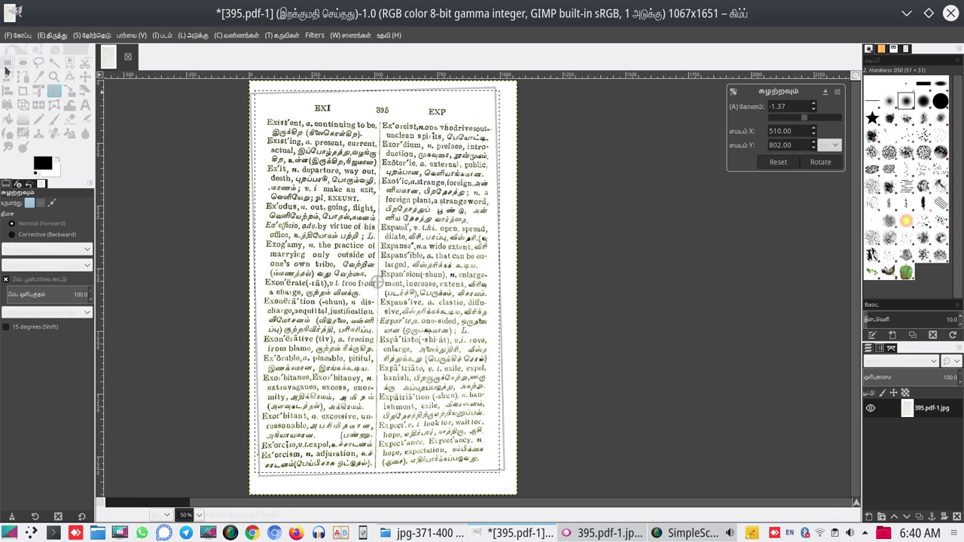
- Commit the -1.37° rotation and nudge the rotated page four pixels to the right
left_click(7, 65)
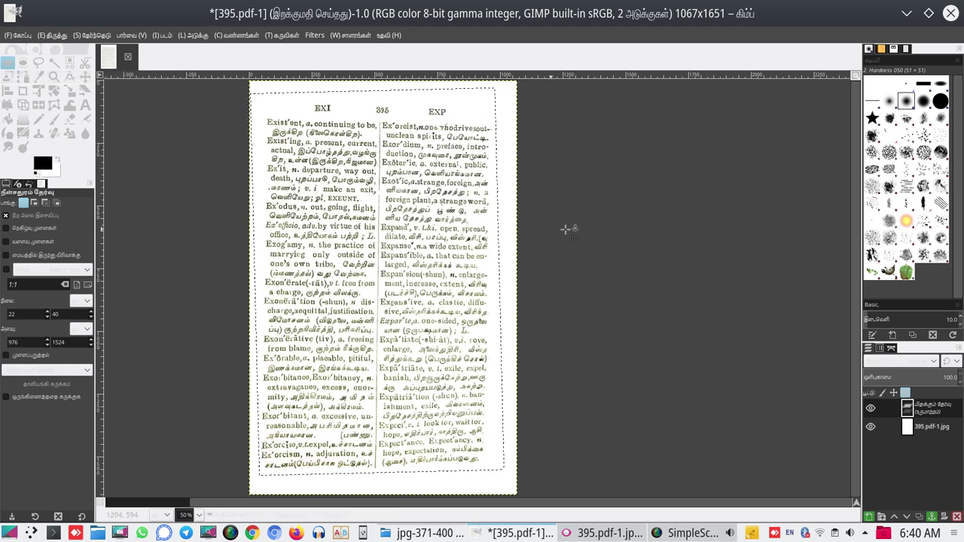
key("Right")
key("Right")
key("Right")
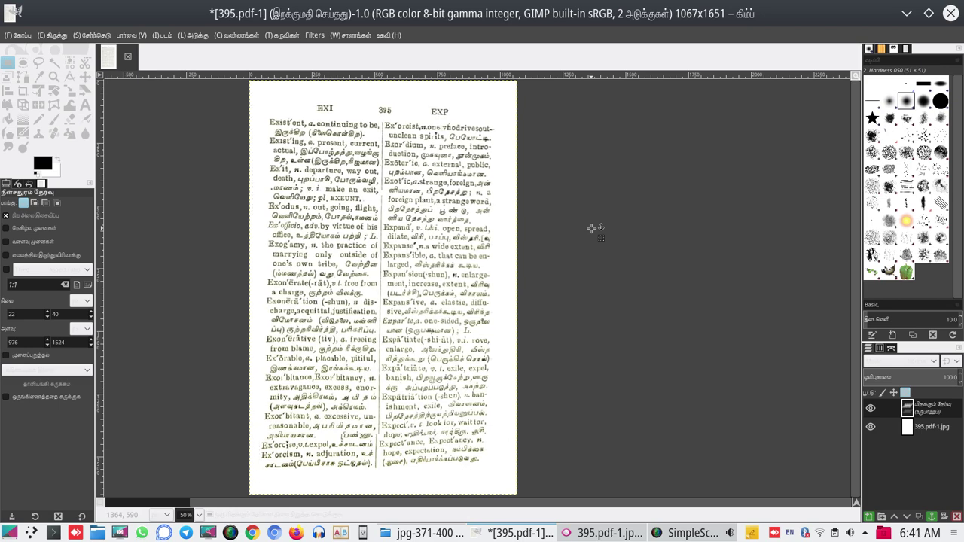
key("Right")
key("Right")
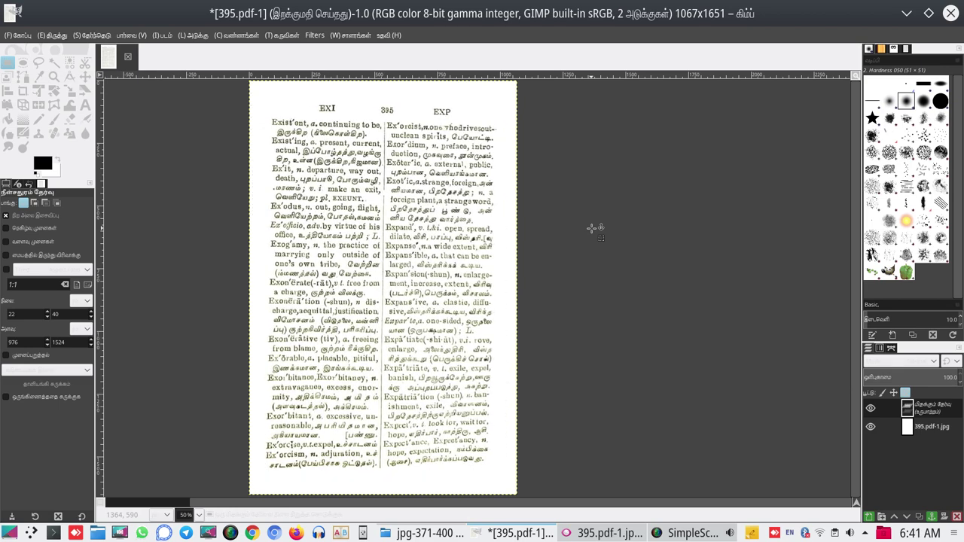
key("Right")
key("Right")
key("Right")
key("Right")
key("Right")
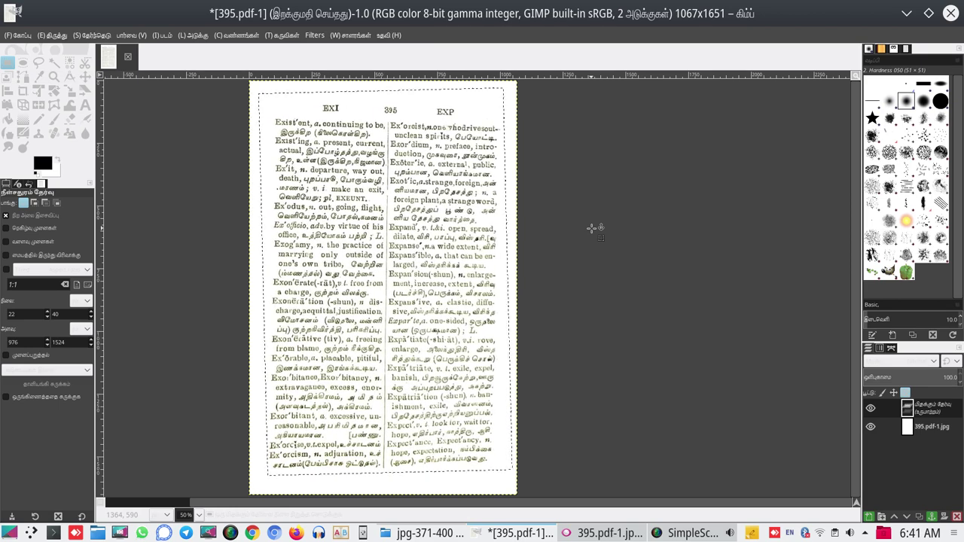
key("Right")
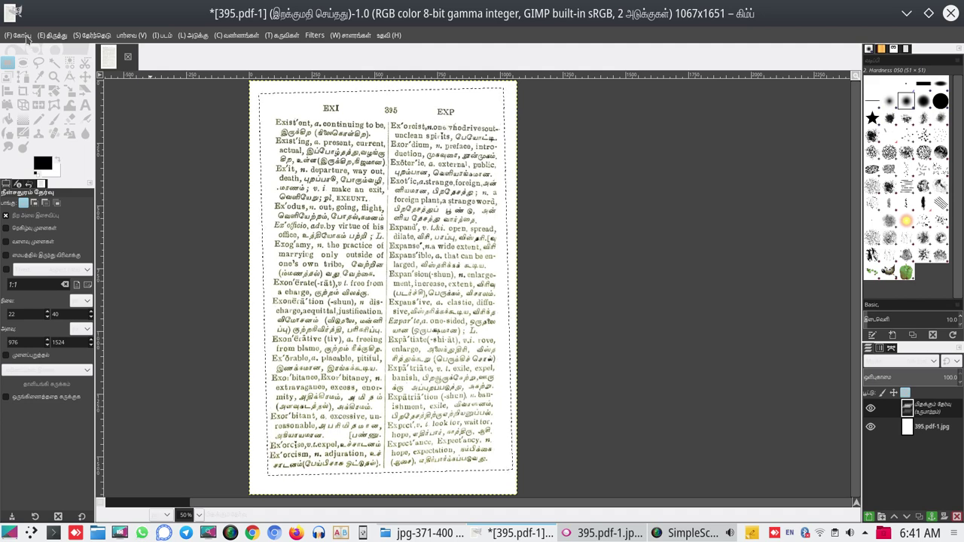
- Export over 395.pdf-1.jpg as a quality-90 JPEG, then quit GIMP discarding changes
left_click(25, 38)
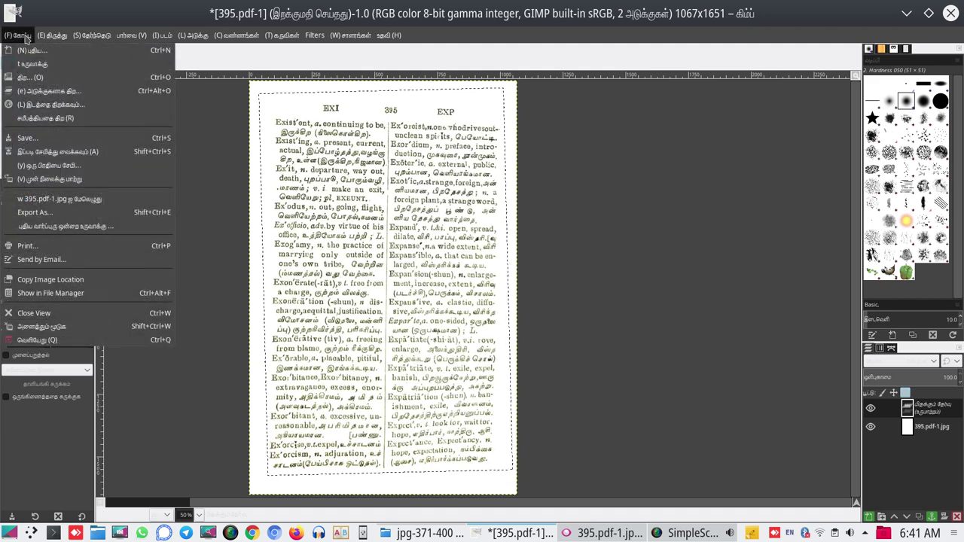
left_click(36, 213)
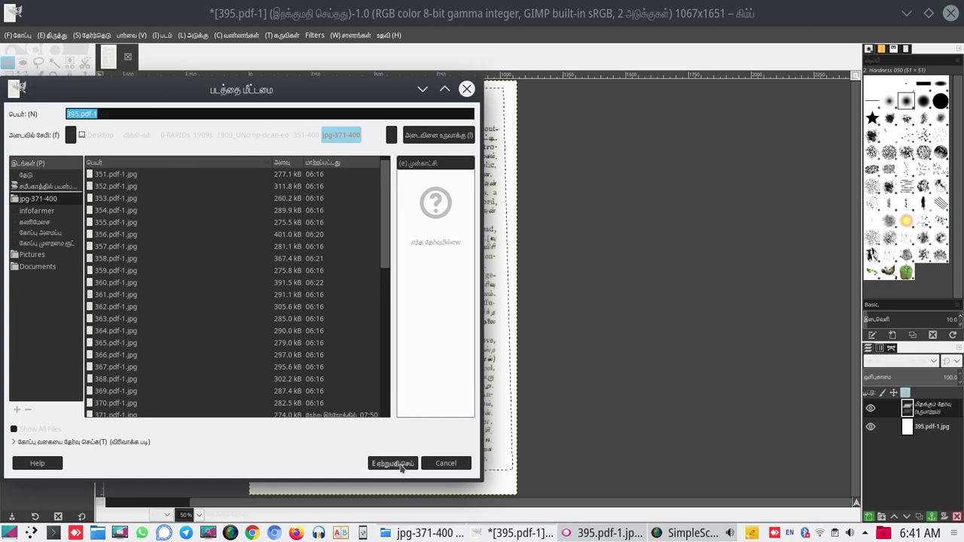
left_click(401, 464)
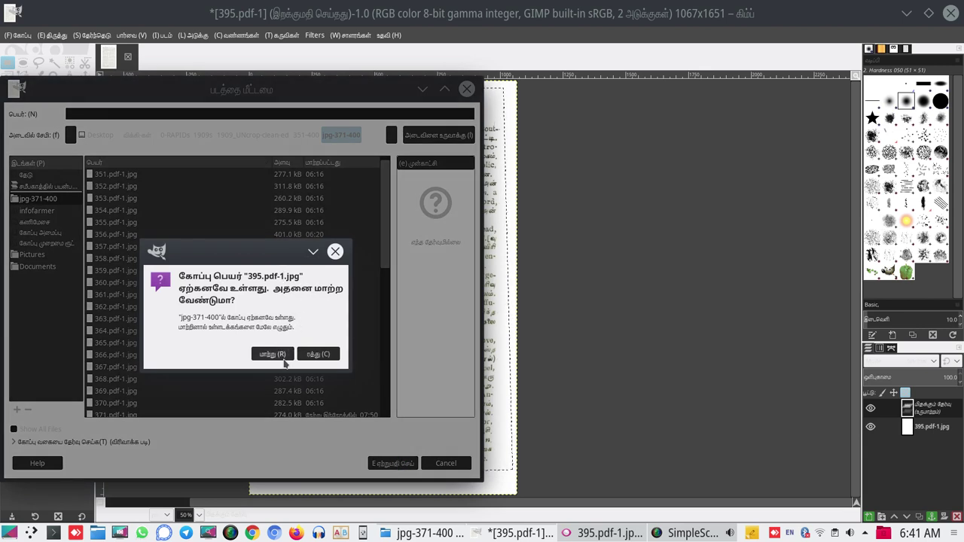
left_click(284, 361)
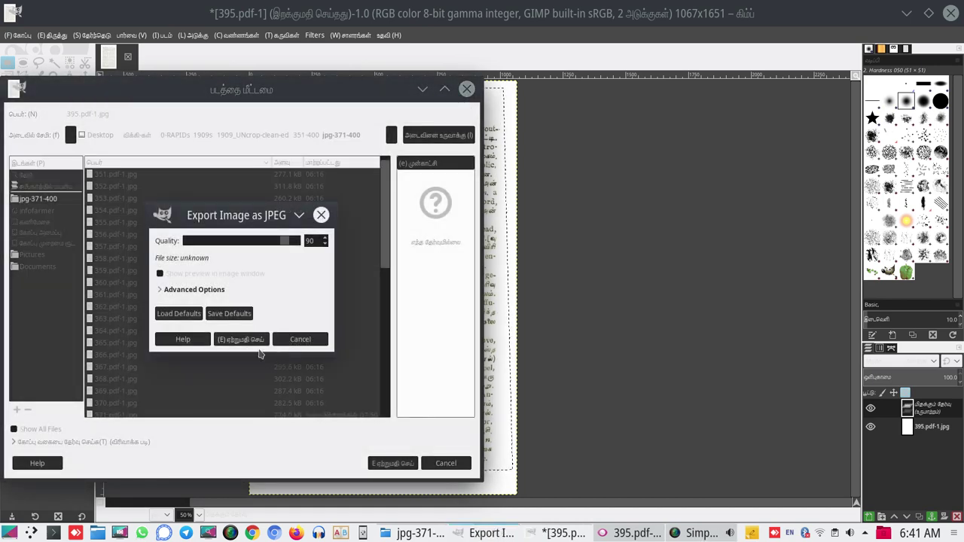
left_click(241, 340)
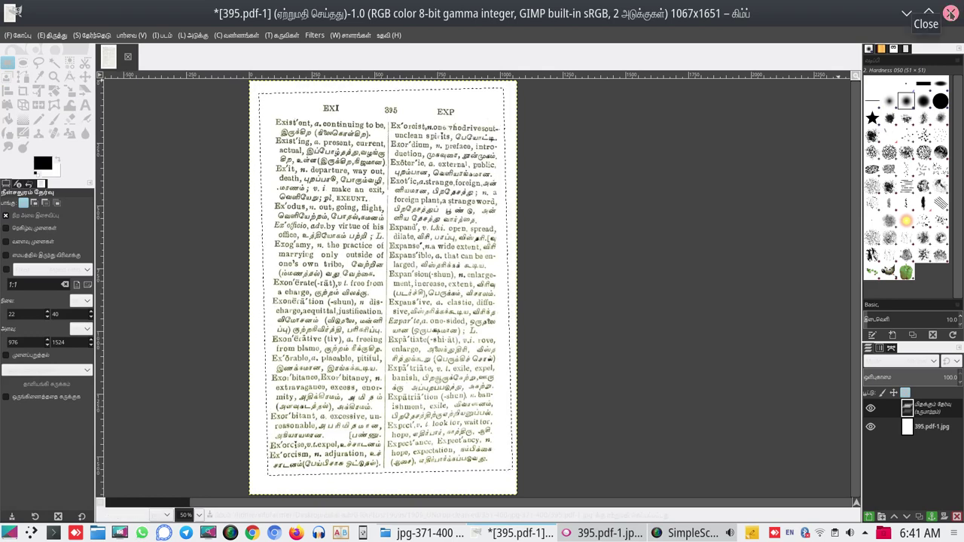
left_click(950, 13)
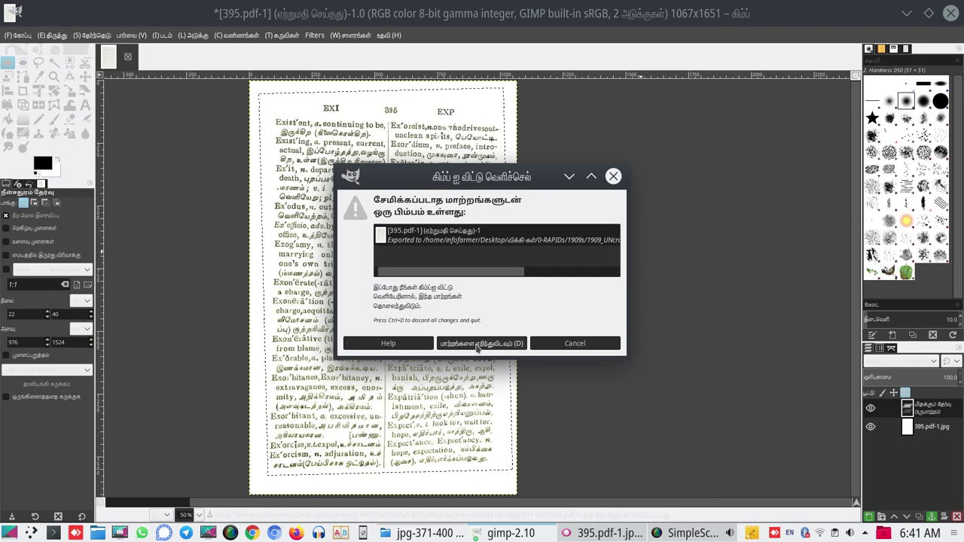
left_click(476, 346)
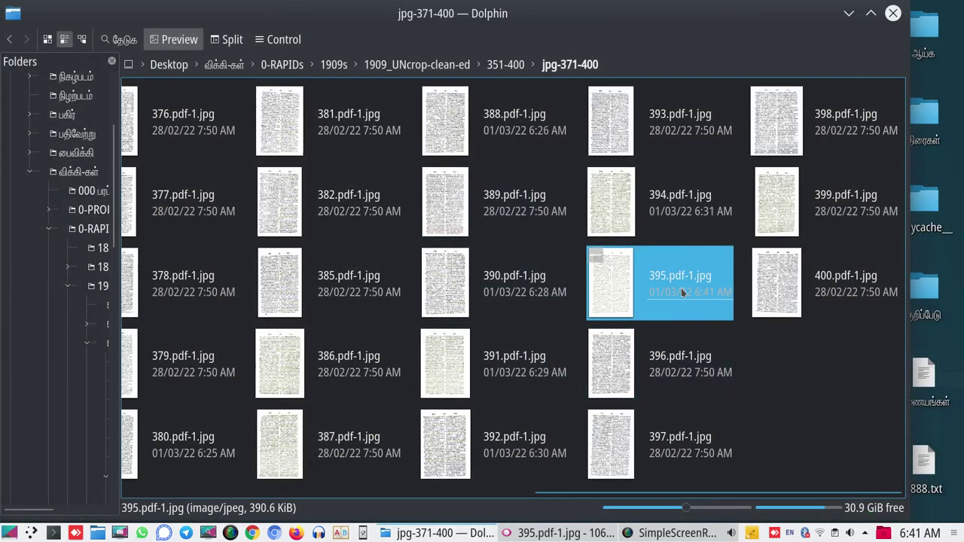
- View the exported 395.pdf-1.jpg in Gwenview, then return to the jpg-371-400 folder
left_click(791, 360)
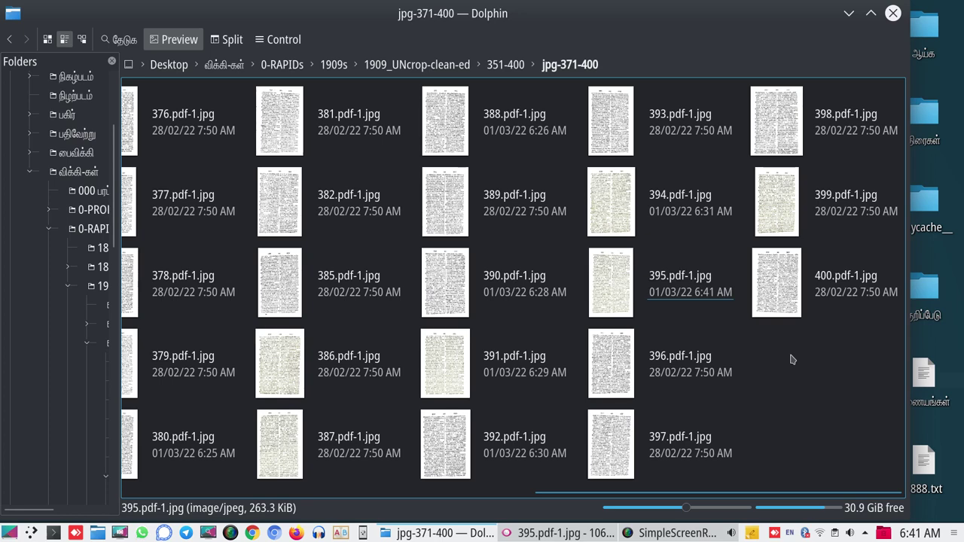
left_click(695, 293)
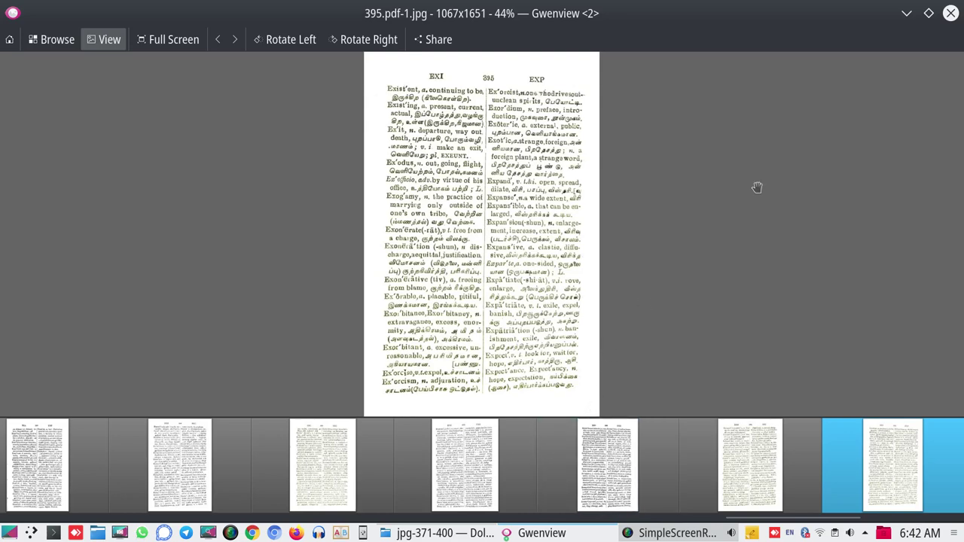
left_click(951, 15)
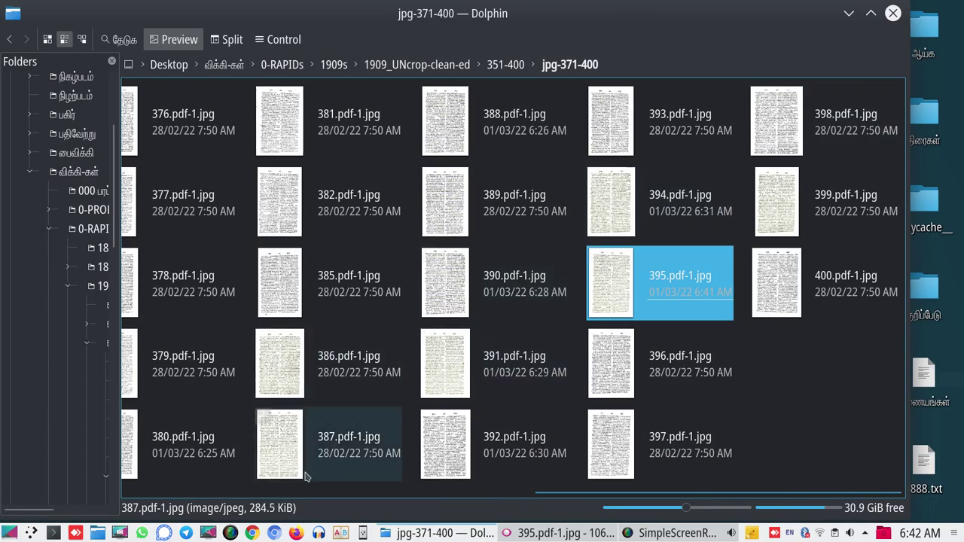
left_click(606, 533)
left_click(637, 534)
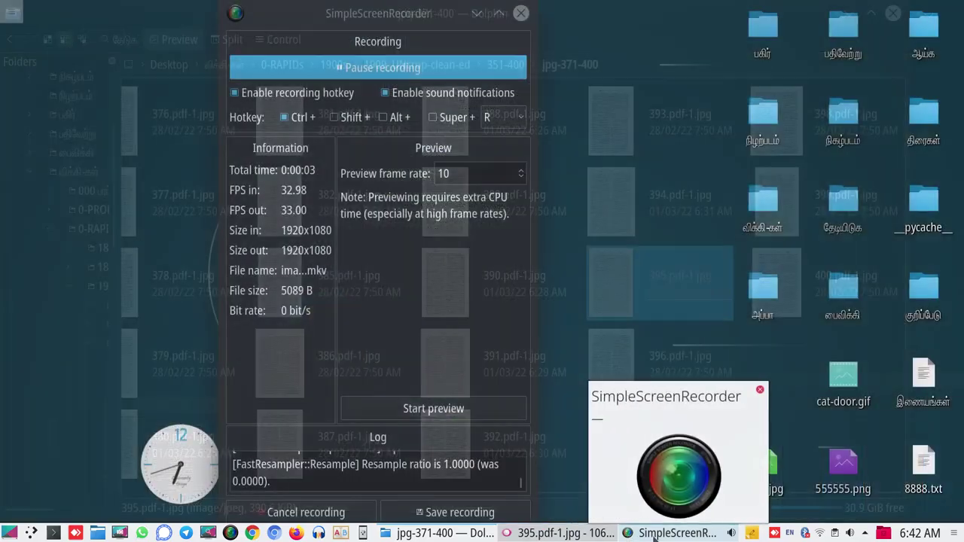
left_click(653, 536)
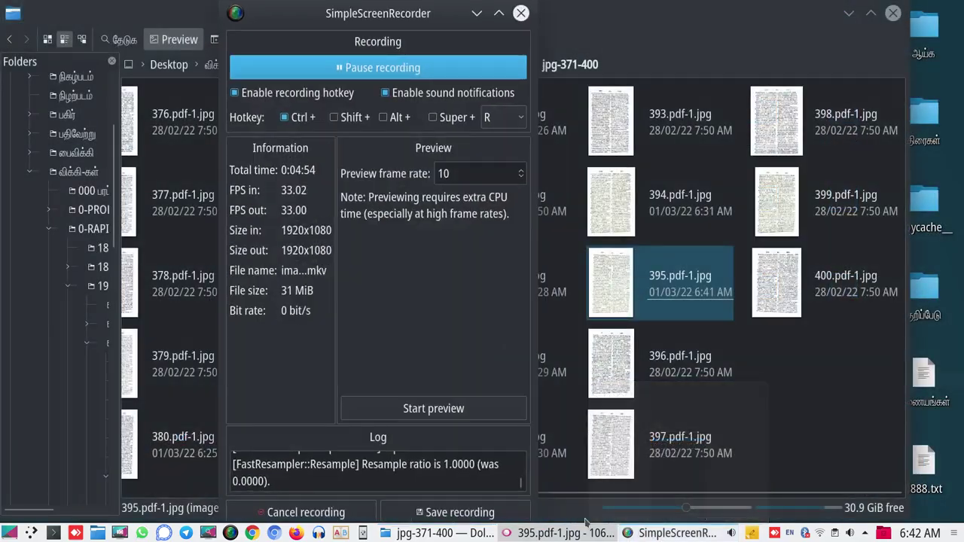